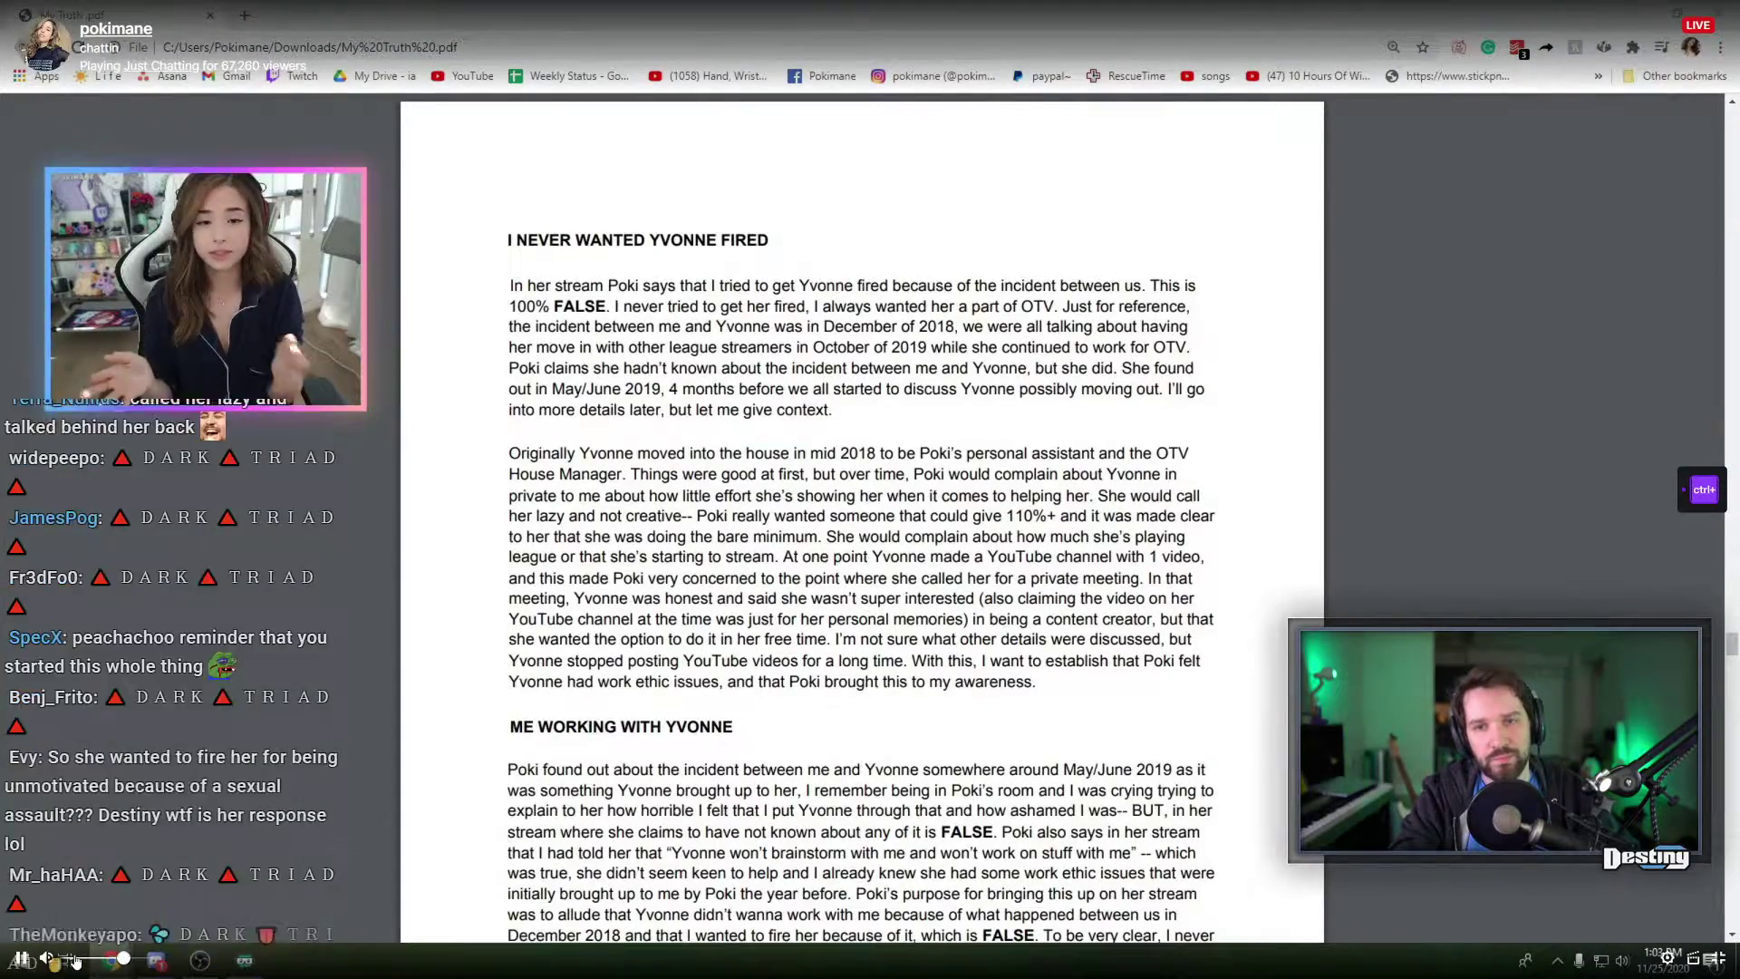
{"action": "scroll", "coordinate": [1001, 504], "scroll_direction": "down", "scroll_amount": 5}
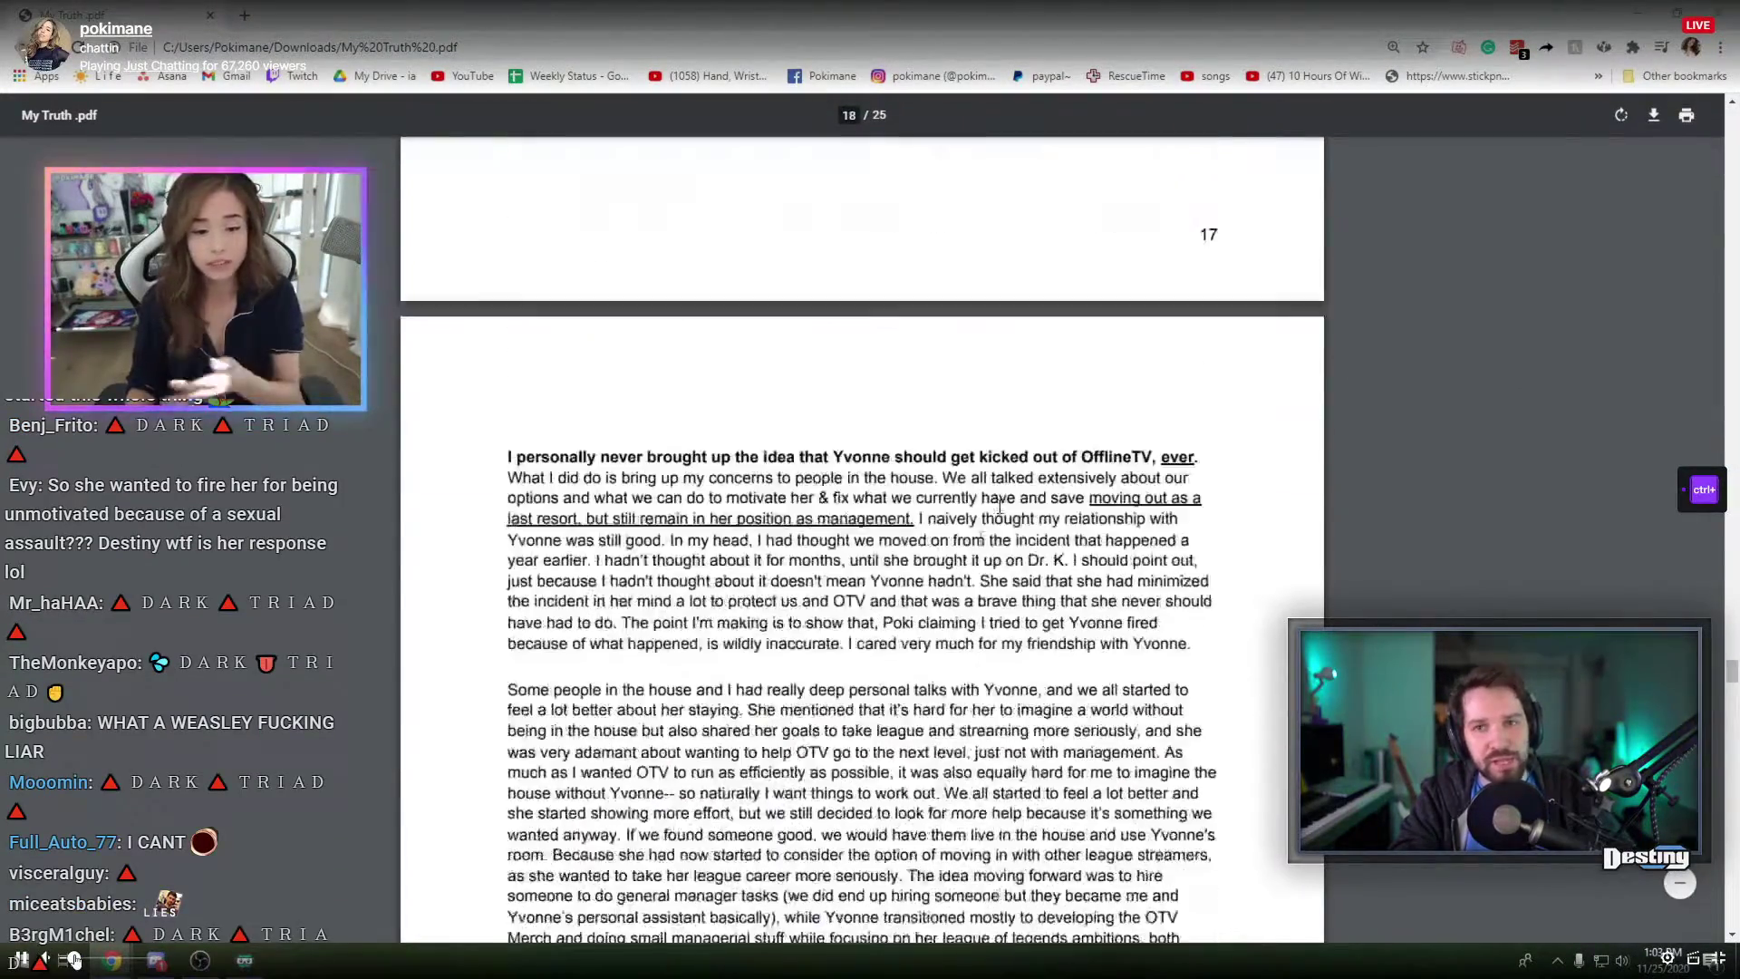
{"action": "scroll", "coordinate": [843, 475], "scroll_direction": "down", "scroll_amount": 5}
{"action": "scroll", "coordinate": [834, 458], "scroll_direction": "up", "scroll_amount": 2}
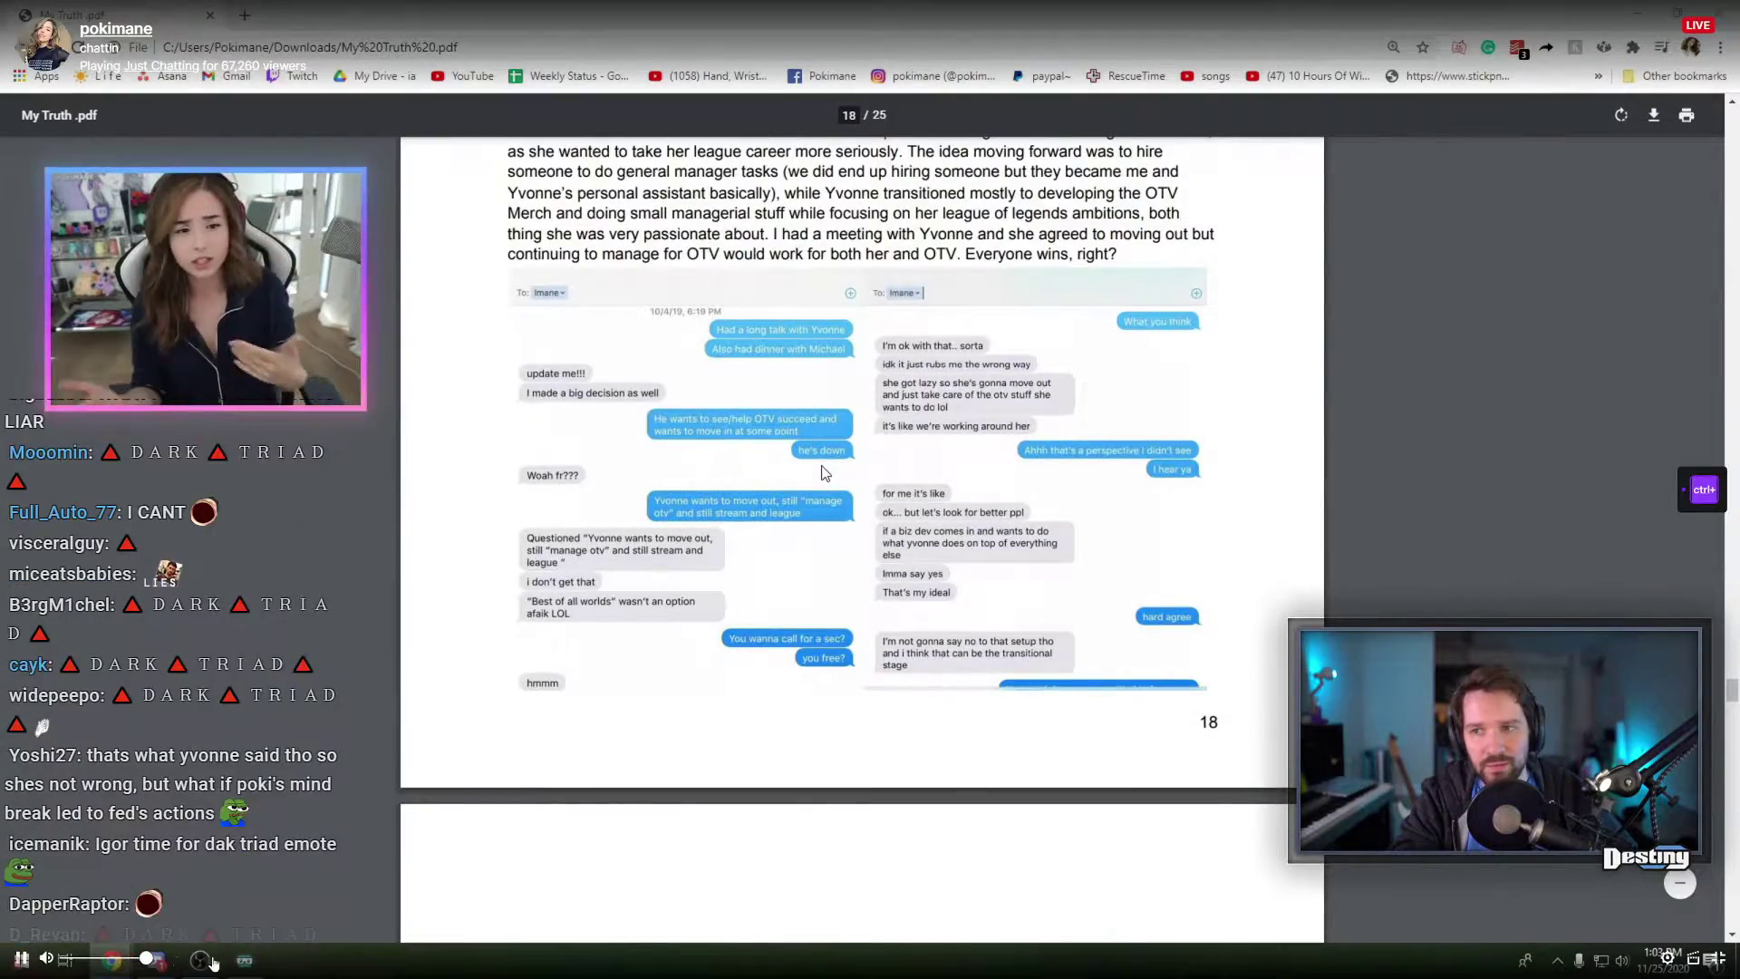
- Open the developer tools next to the Twitch player showing page 18's text-message screenshots
{"action": "key", "text": "Escape"}
- Return the Twitch video player to full screen while the stream stays on page 18
{"action": "double_click", "coordinate": [990, 430]}
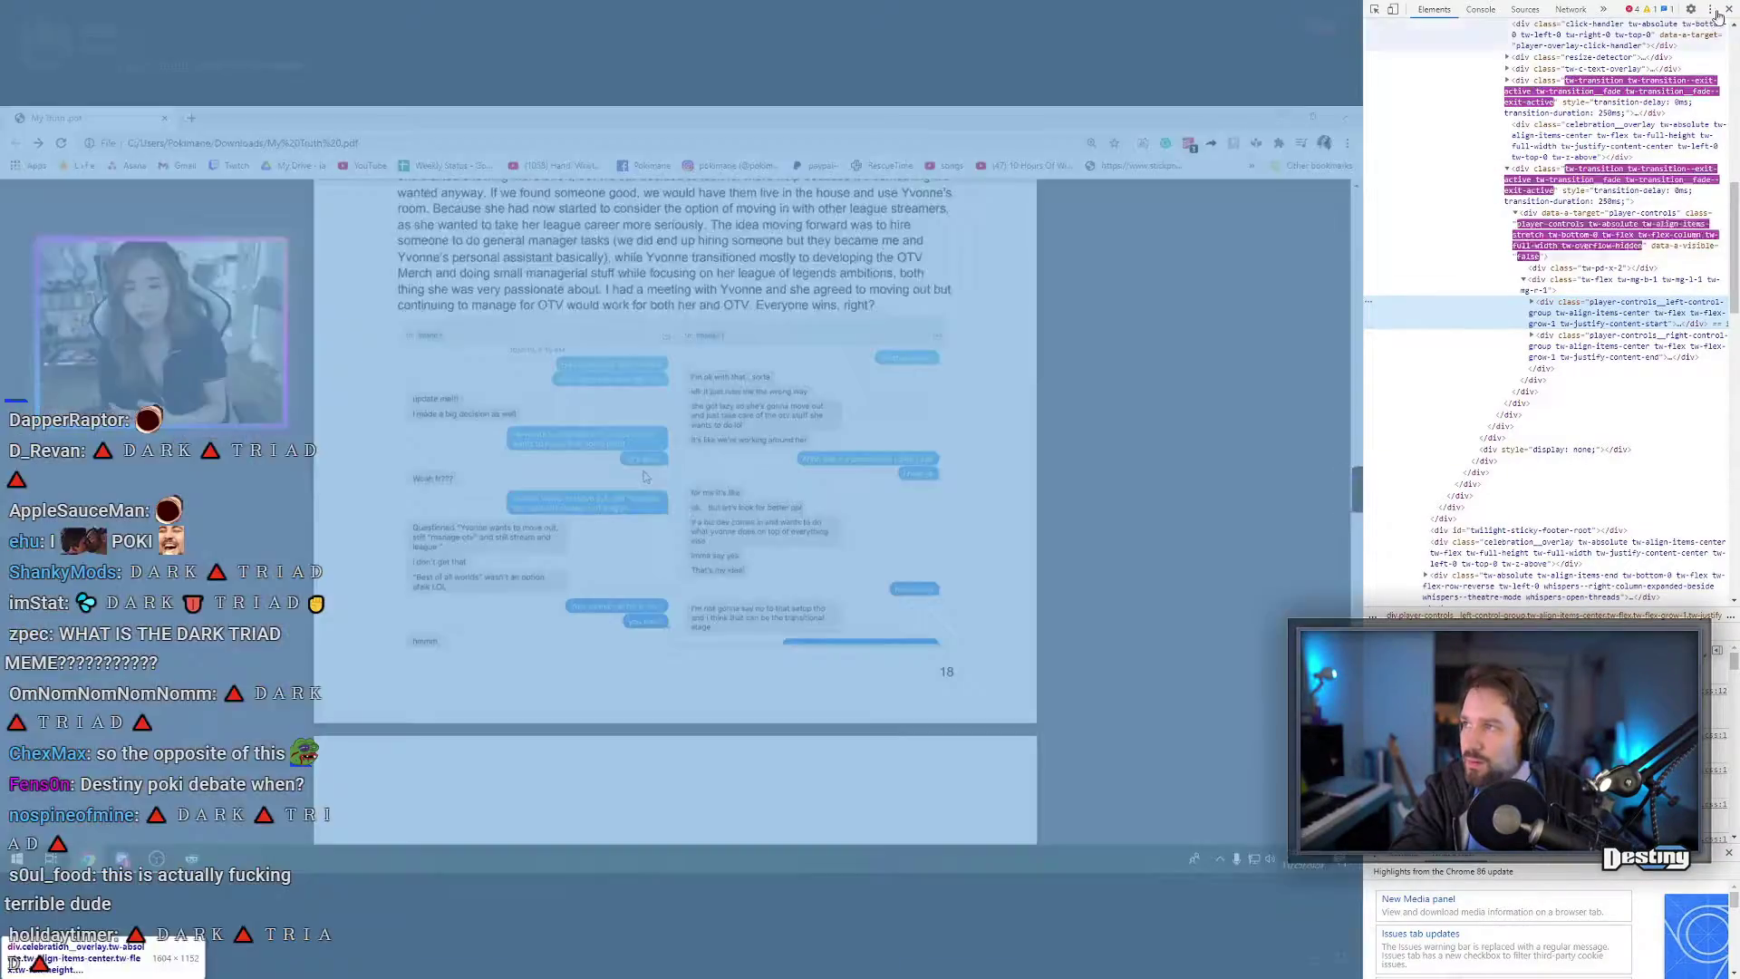